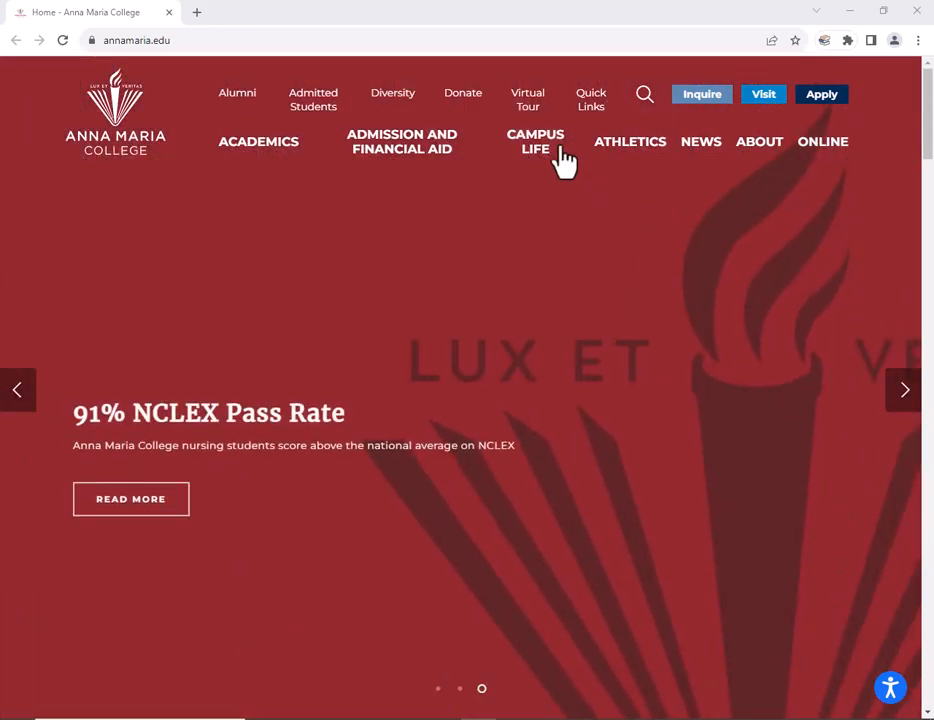
Step: Open the Mondor-Eagen Library page under Campus Life and go to its Databases resource
{"action": "mouse_move", "coordinate": [563, 158]}
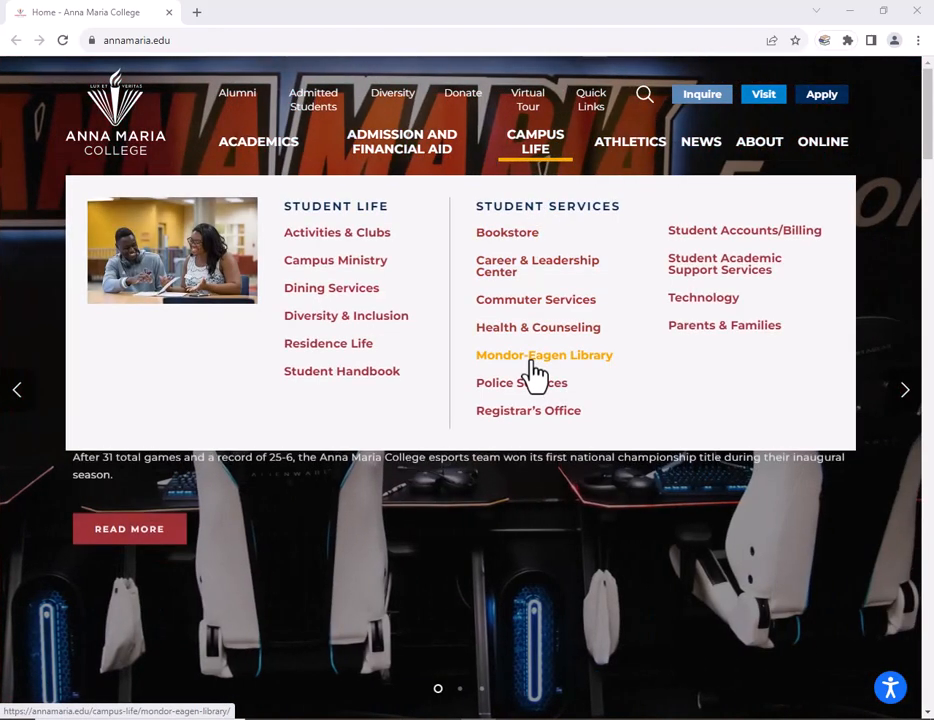
{"action": "left_click", "coordinate": [537, 370]}
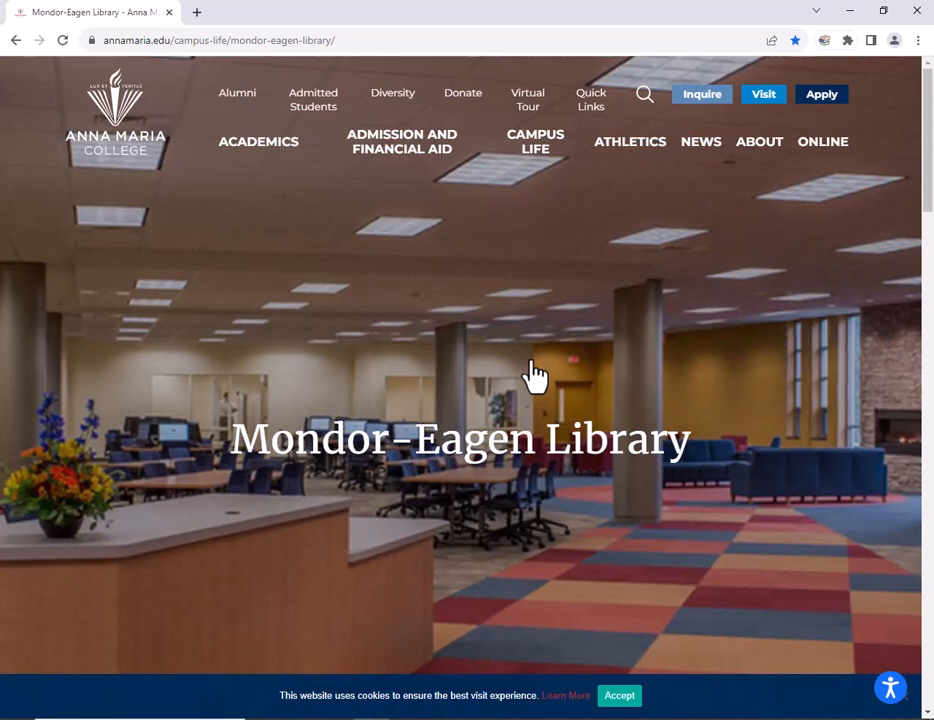
{"action": "scroll", "coordinate": [537, 372], "scroll_direction": "down", "scroll_amount": 12}
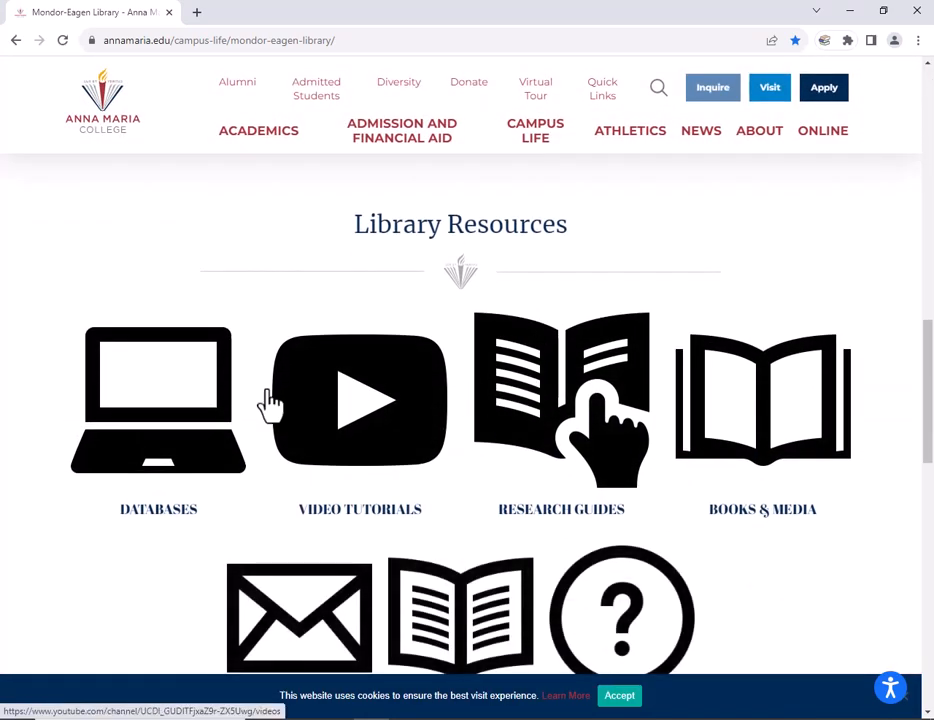
{"action": "left_click", "coordinate": [171, 406]}
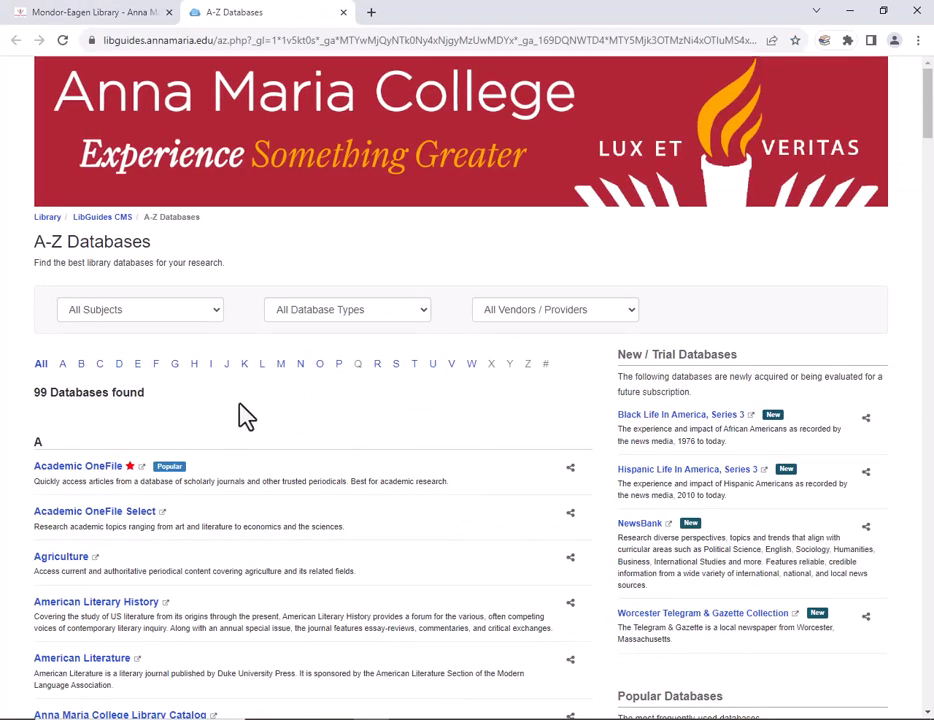
Step: Filter the A-Z database list to the letter N and open NewsBank
{"action": "left_click", "coordinate": [299, 366]}
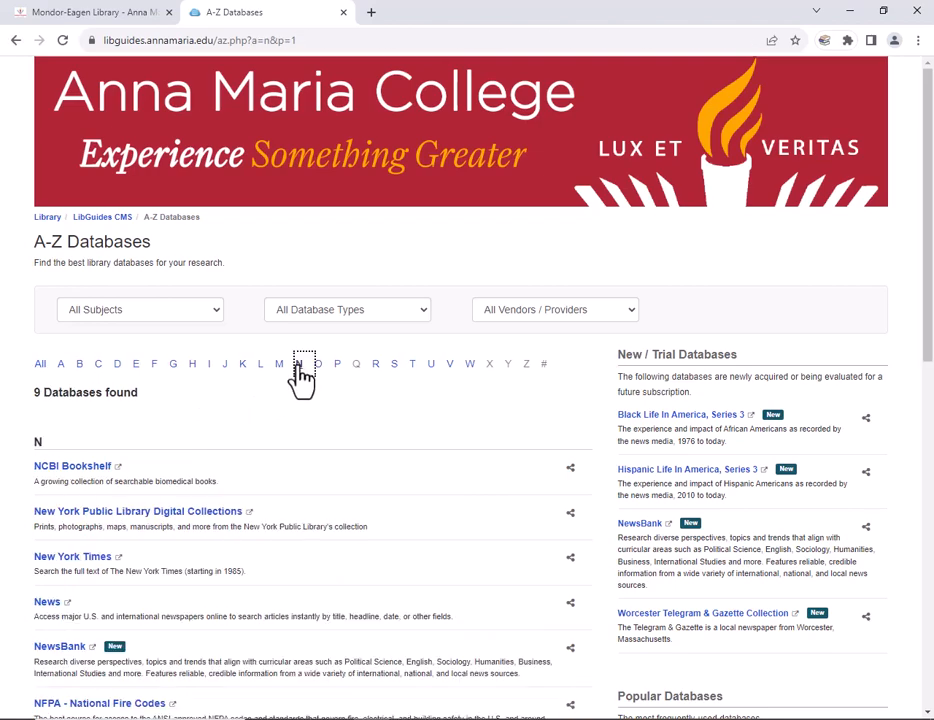
{"action": "left_click", "coordinate": [430, 319]}
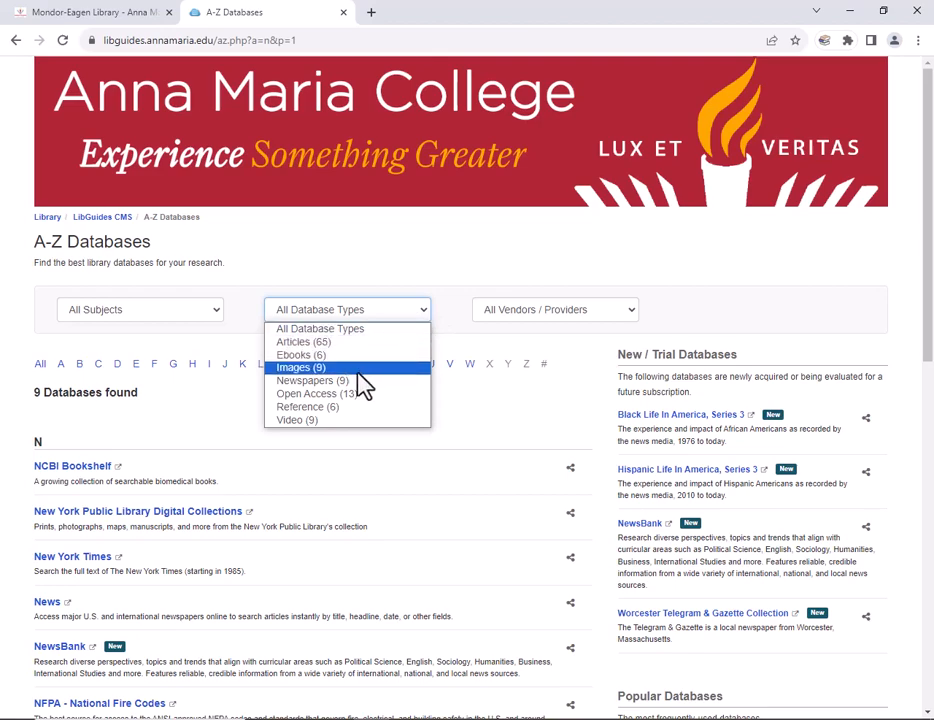
{"action": "left_click", "coordinate": [488, 427]}
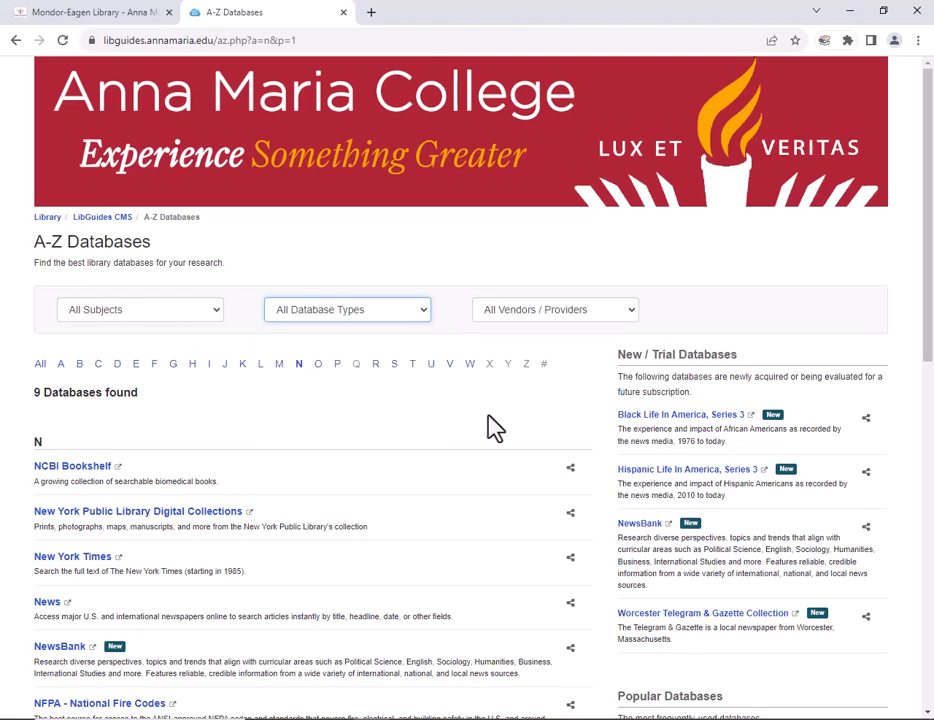
{"action": "scroll", "coordinate": [295, 462], "scroll_direction": "down", "scroll_amount": 3}
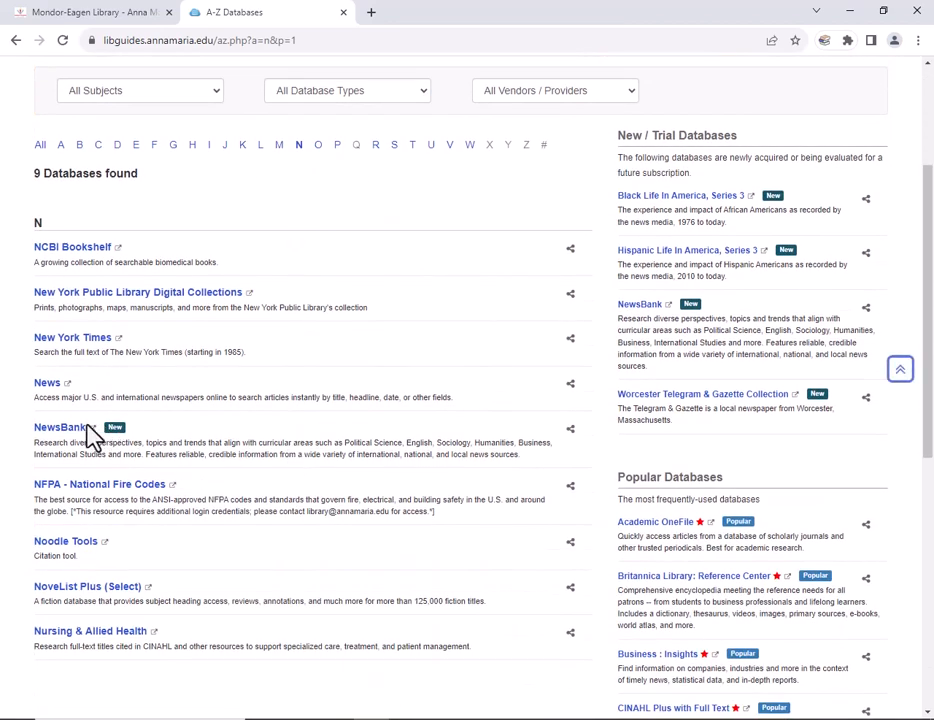
{"action": "left_click", "coordinate": [60, 430]}
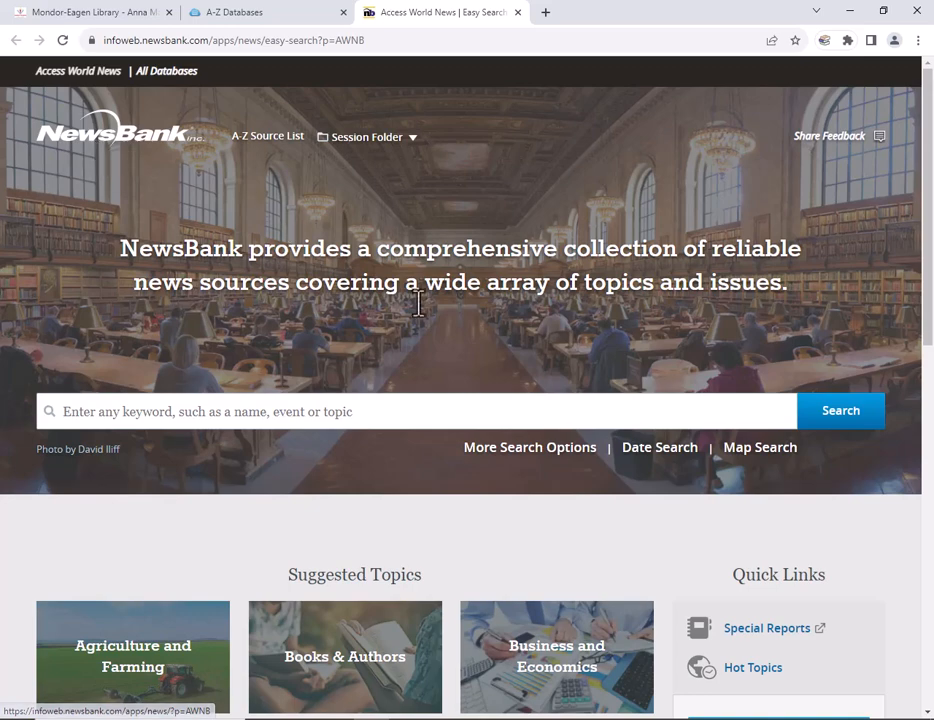
Step: Browse the Business and Economics suggested topic Advertising, Marketing and Consumers, and add an empty row to its search form
{"action": "scroll", "coordinate": [514, 345], "scroll_direction": "down", "scroll_amount": 5}
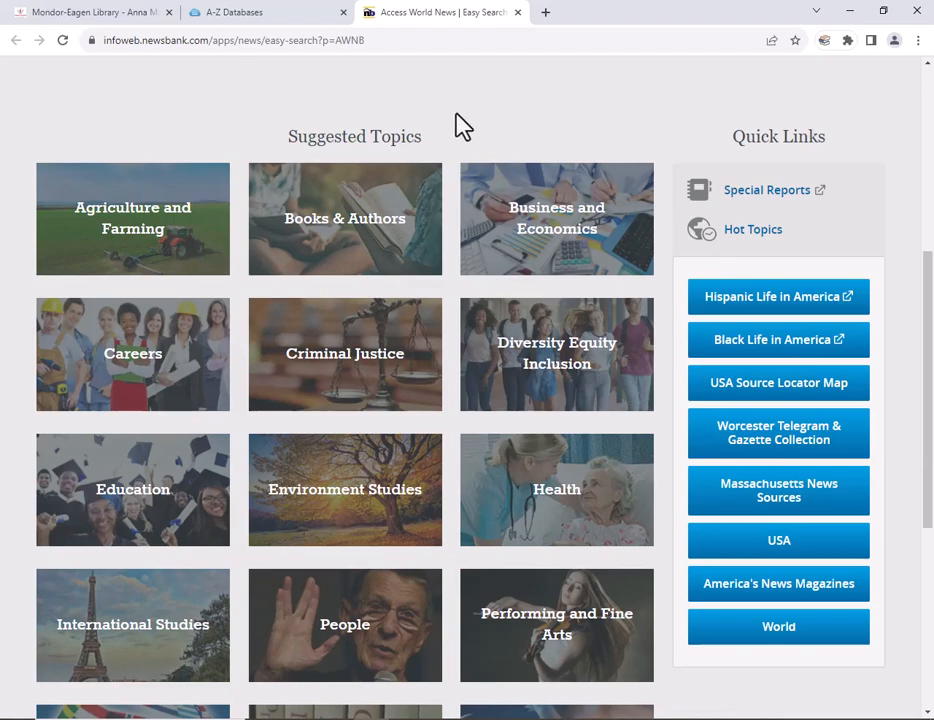
{"action": "left_click", "coordinate": [559, 223]}
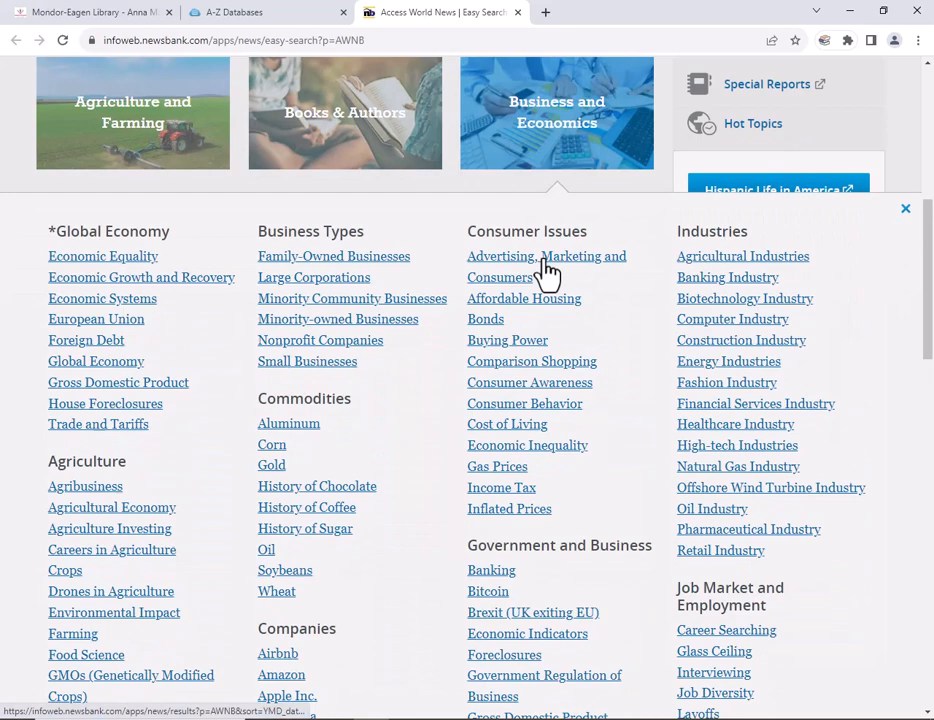
{"action": "left_click", "coordinate": [548, 272]}
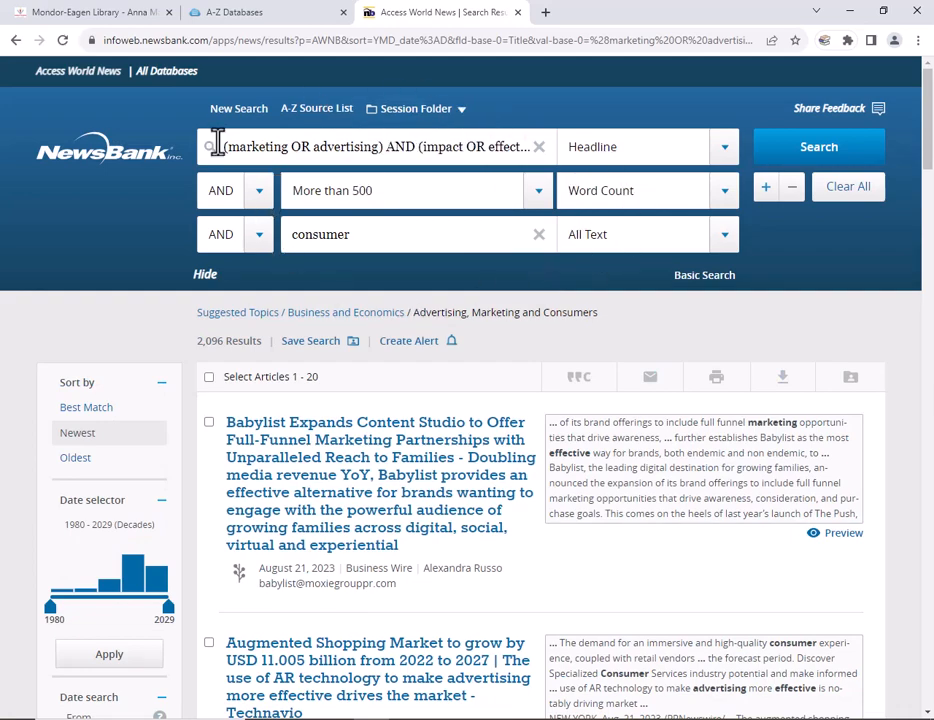
{"action": "left_click", "coordinate": [766, 189]}
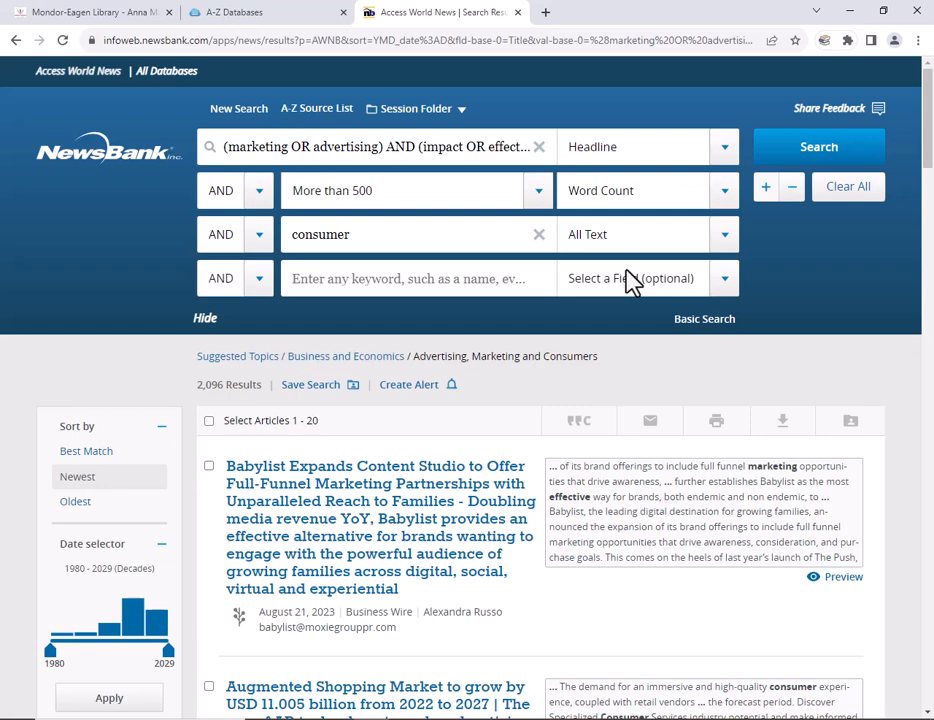
Step: Return to the Access World News home page and open More Search Options to view the advanced search form and source-location map
{"action": "left_click", "coordinate": [70, 80]}
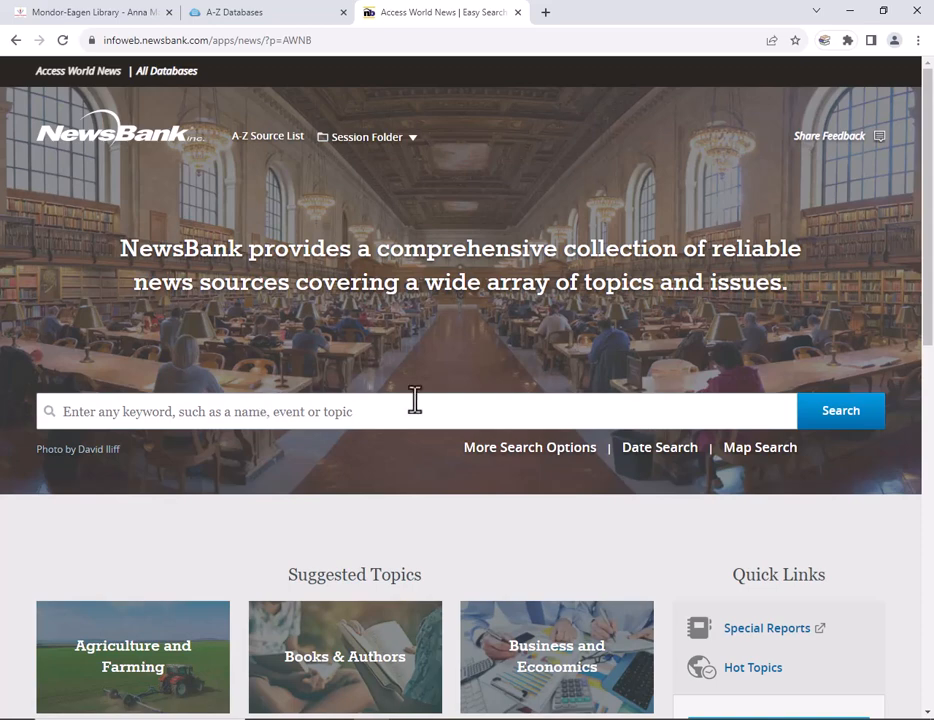
{"action": "left_click", "coordinate": [537, 456]}
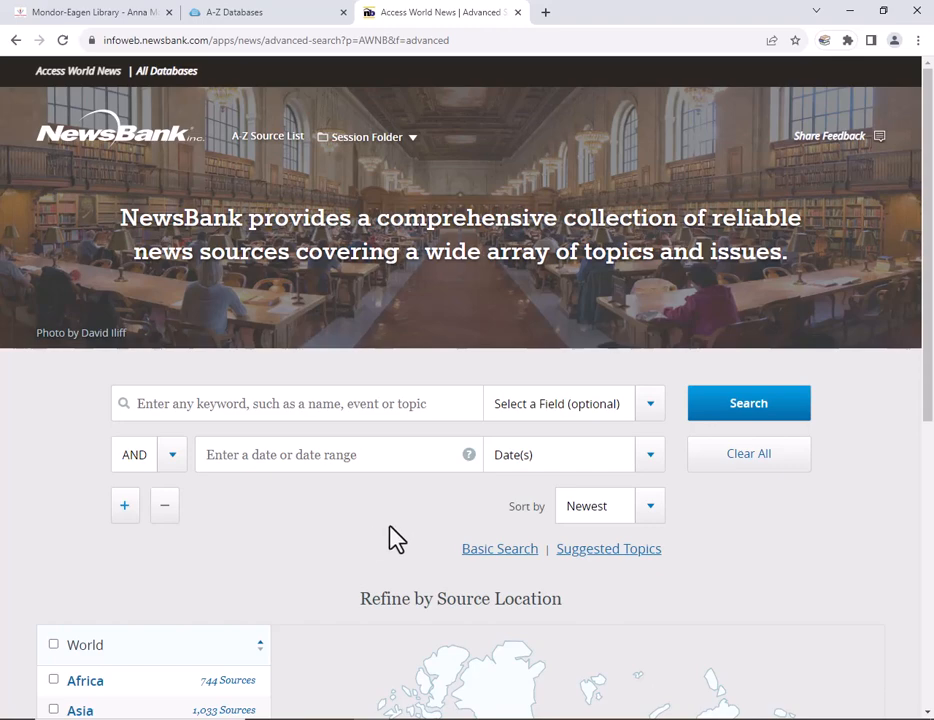
{"action": "left_click_drag", "start_coordinate": [927, 396], "coordinate": [928, 613]}
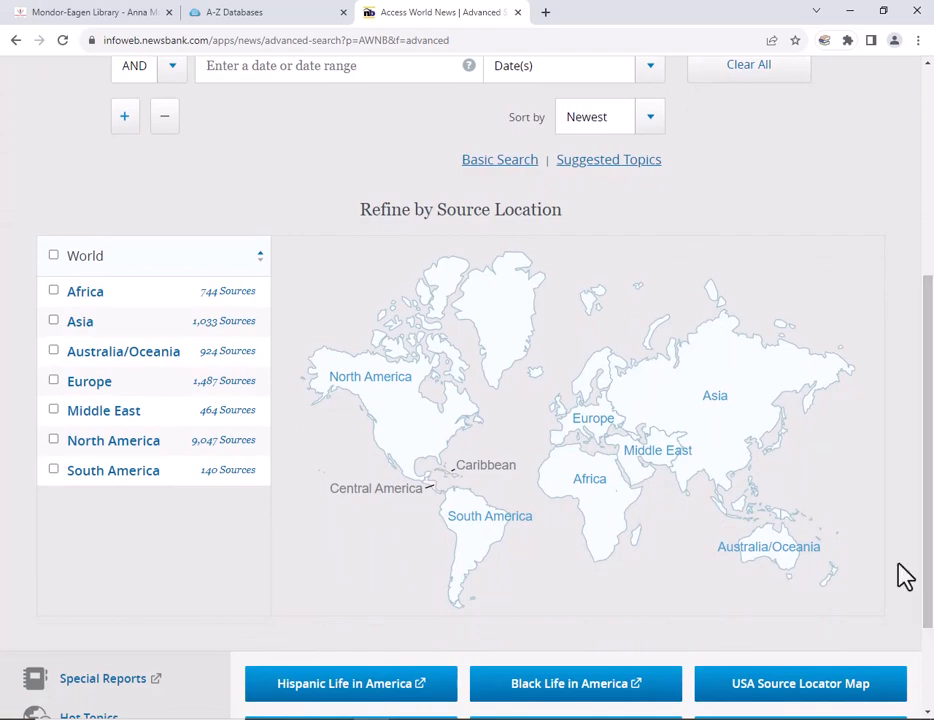
{"action": "scroll", "coordinate": [871, 569], "scroll_direction": "up", "scroll_amount": 4}
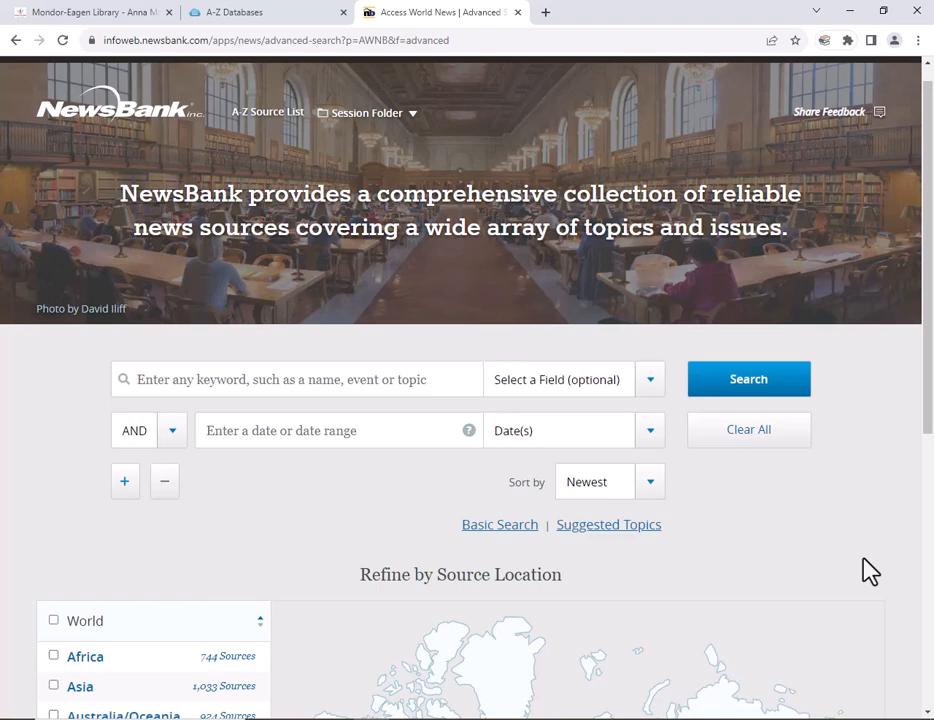
Step: Run an advanced search for "hawaii AND wildfire" with the date limited to "past 30 days"
{"action": "type", "text": "hawaii AND wildfire"}
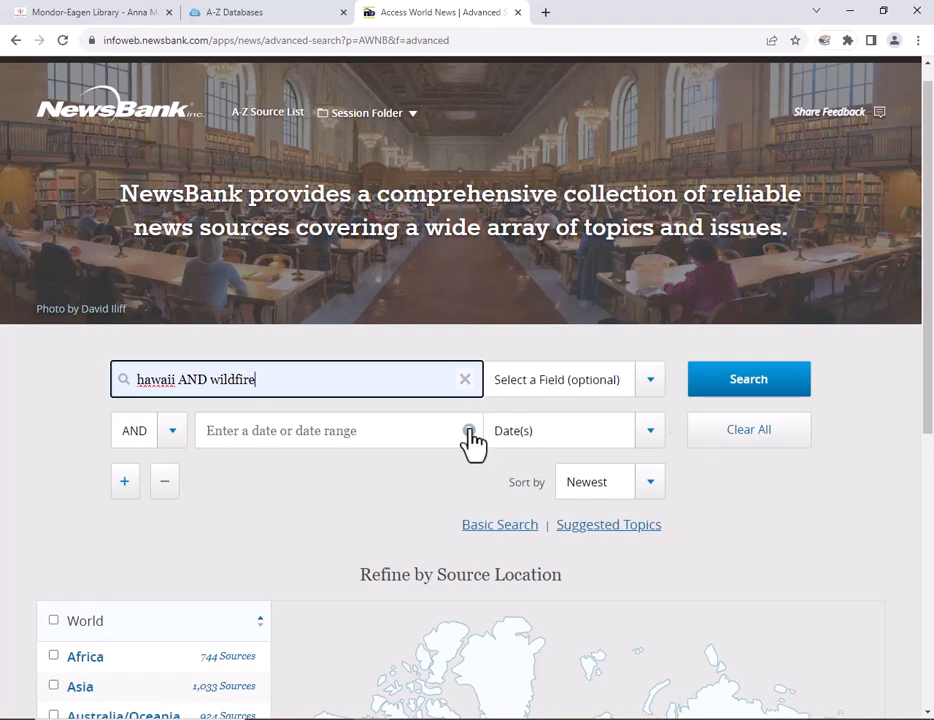
{"action": "mouse_move", "coordinate": [469, 434]}
{"action": "left_click", "coordinate": [384, 437]}
{"action": "type", "text": "past 30 days"}
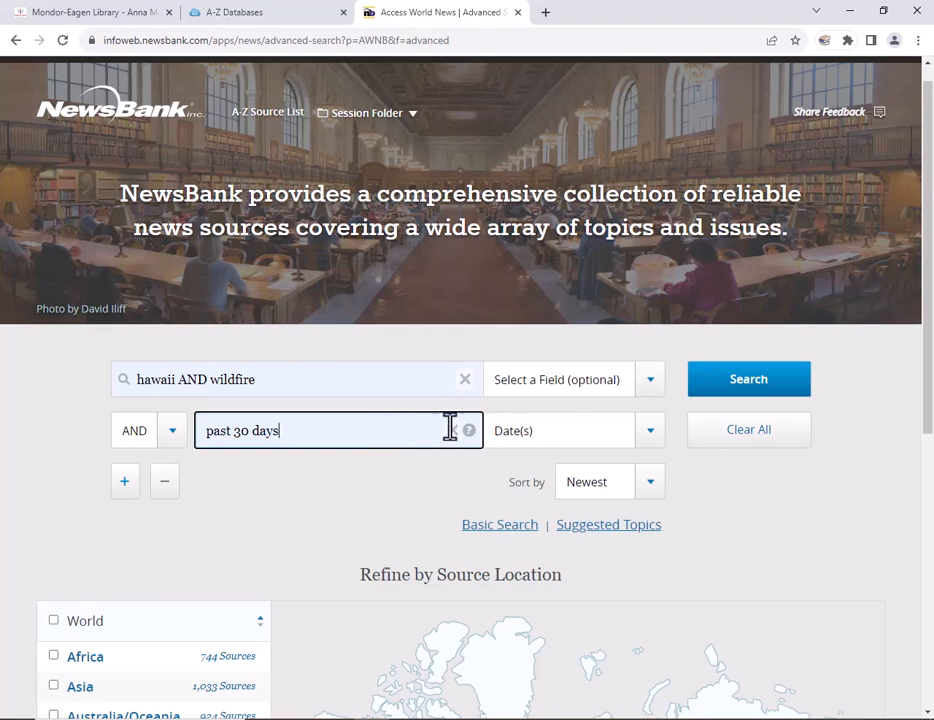
{"action": "left_click", "coordinate": [773, 395]}
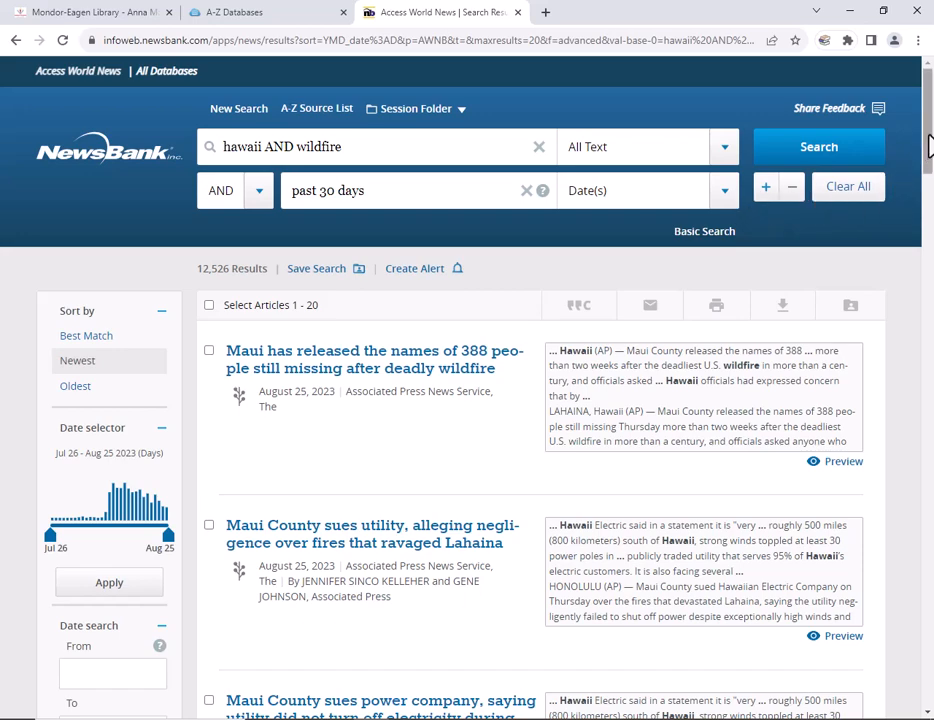
Step: Review the result filters, and narrow the search with an additional AND term, the exact phrase "disaster response"
{"action": "left_click_drag", "start_coordinate": [928, 146], "coordinate": [928, 197]}
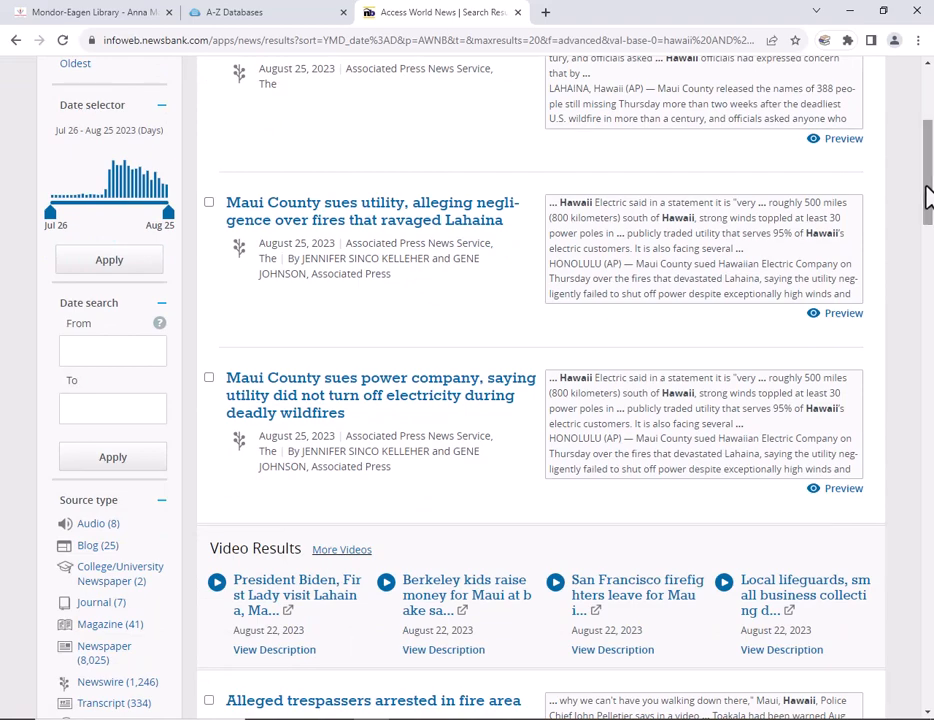
{"action": "left_click_drag", "start_coordinate": [928, 197], "coordinate": [928, 244]}
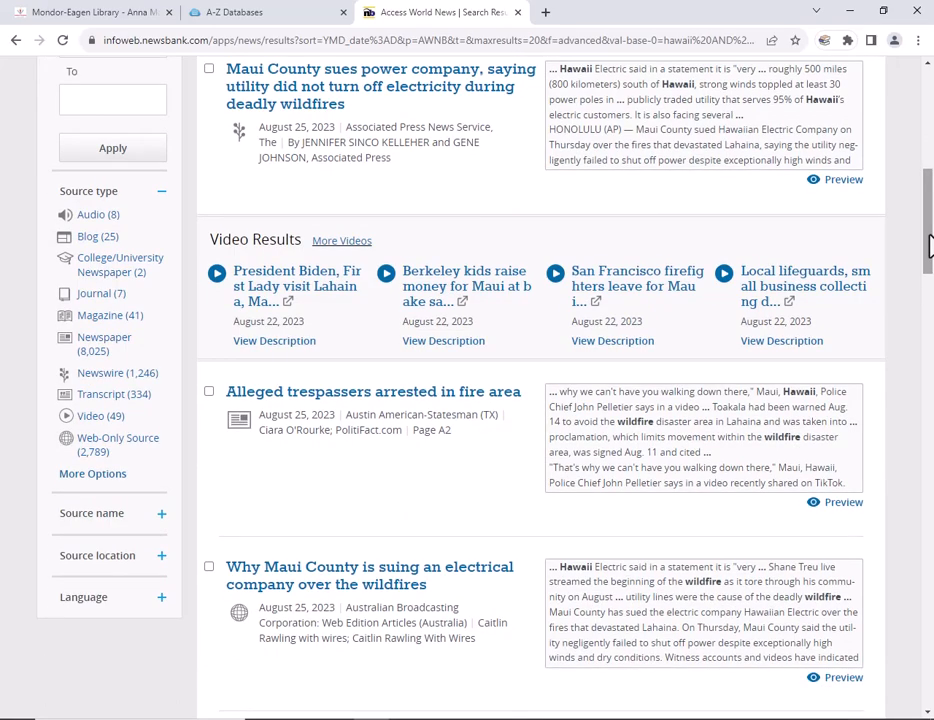
{"action": "left_click_drag", "start_coordinate": [928, 244], "coordinate": [928, 135]}
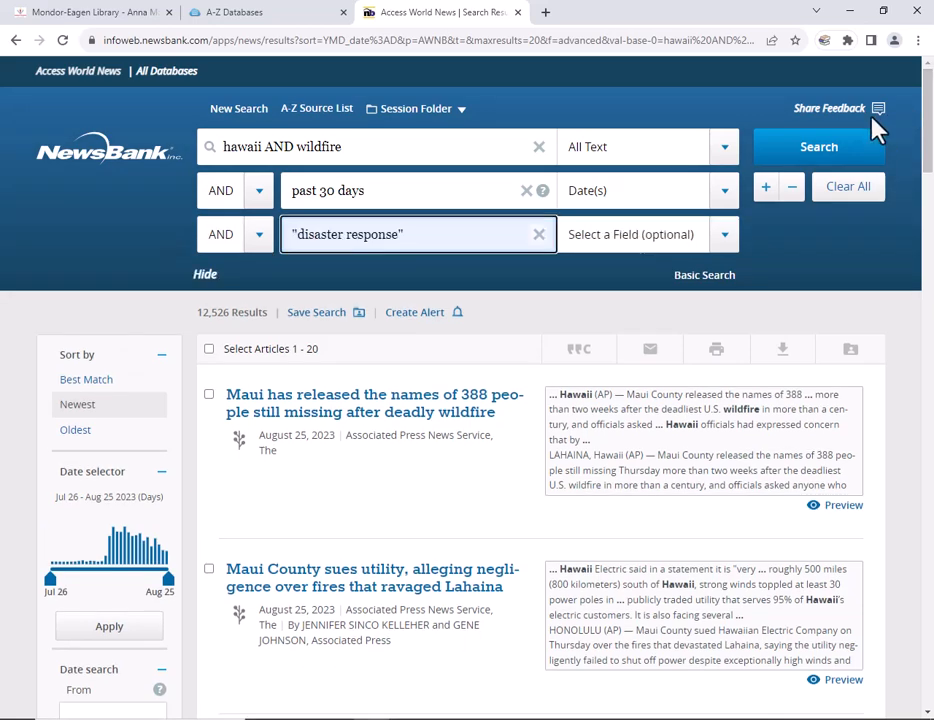
{"action": "left_click", "coordinate": [831, 149]}
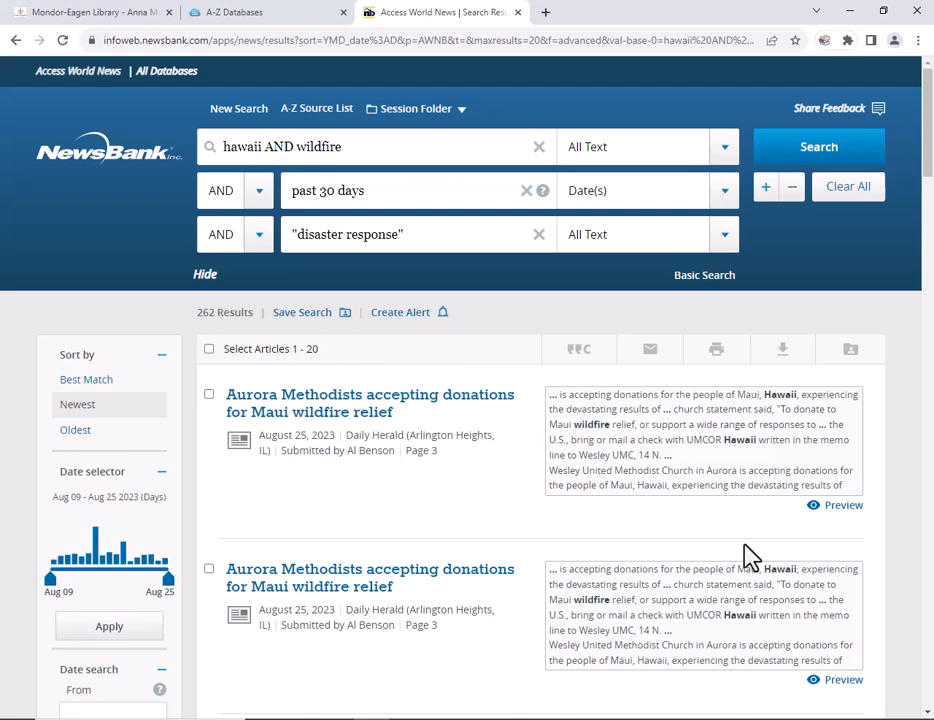
Step: Open the first article about Aurora Methodists accepting donations and view its download and citation options
{"action": "left_click", "coordinate": [497, 402]}
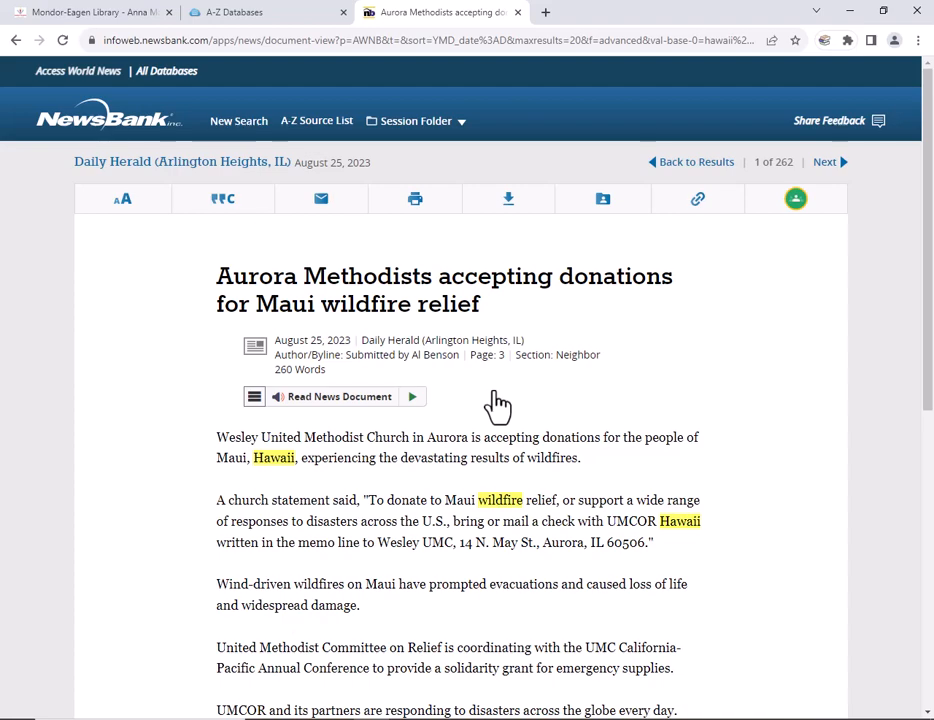
{"action": "left_click", "coordinate": [510, 205]}
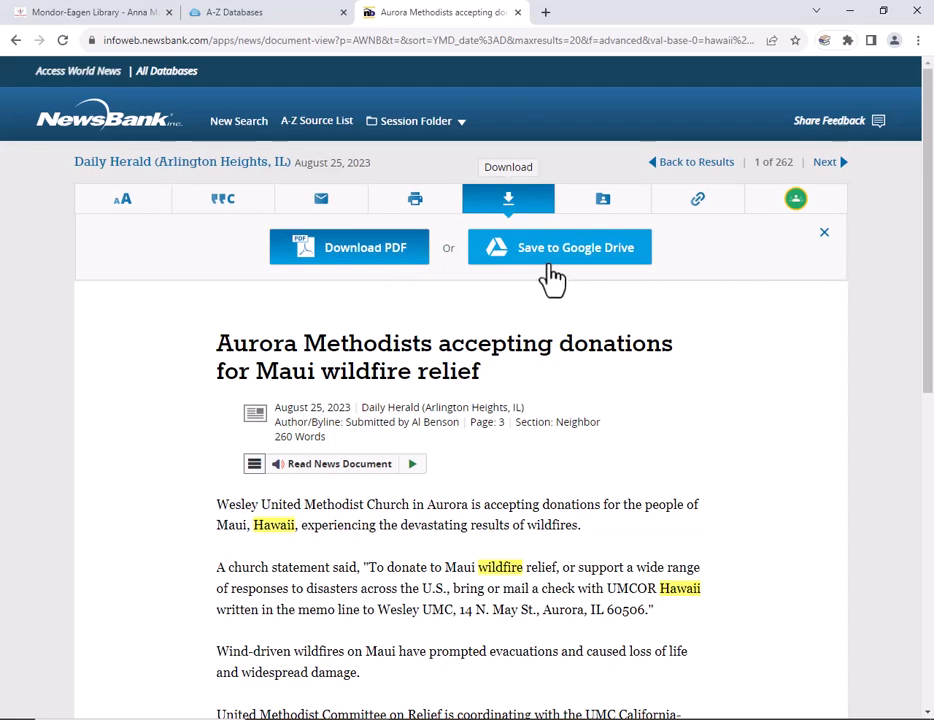
{"action": "left_click", "coordinate": [249, 212]}
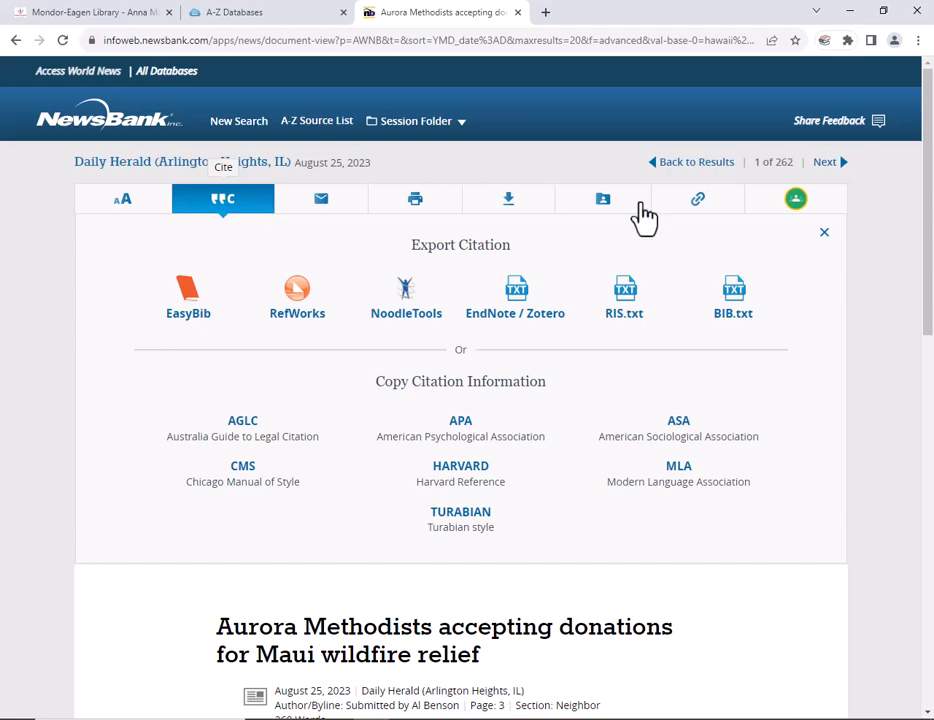
Step: Show the article's Copy Link address and compare it with the browser's page URL
{"action": "left_click", "coordinate": [699, 205]}
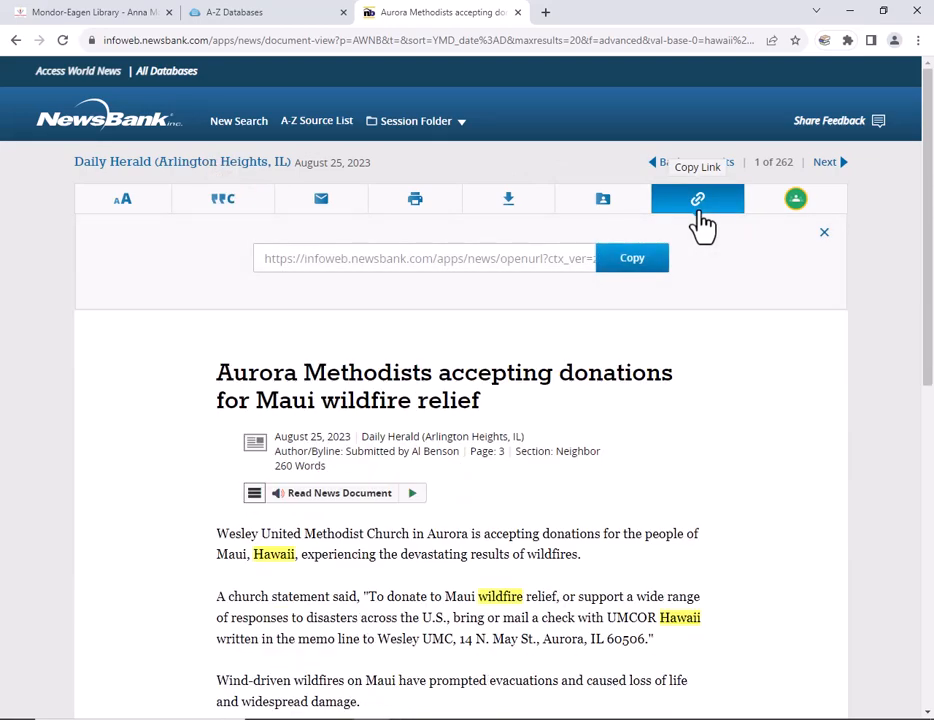
{"action": "left_click", "coordinate": [710, 37]}
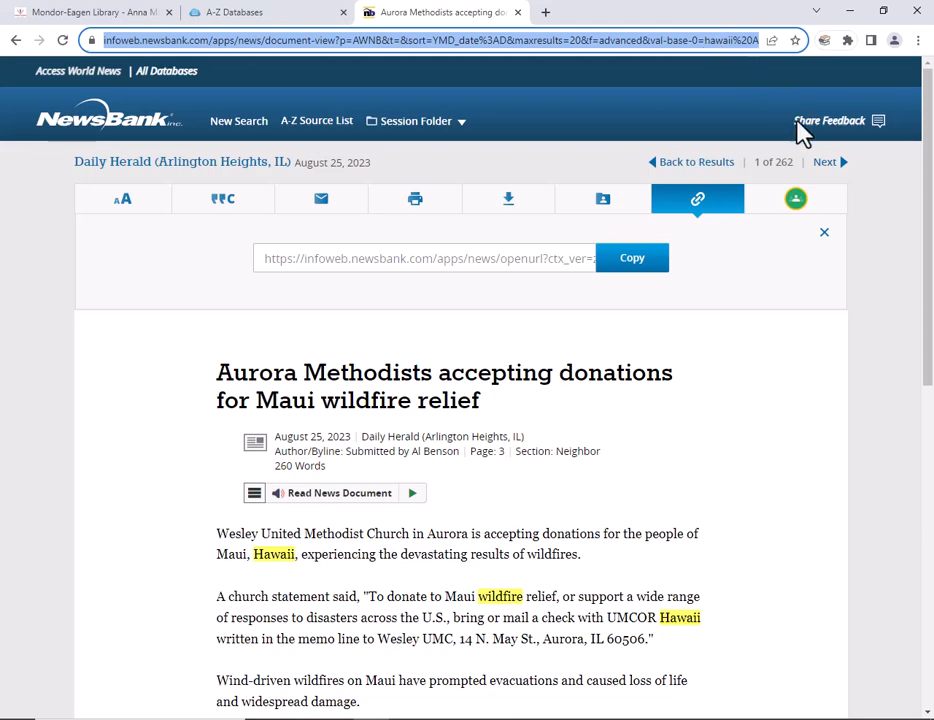
{"action": "left_click", "coordinate": [697, 208]}
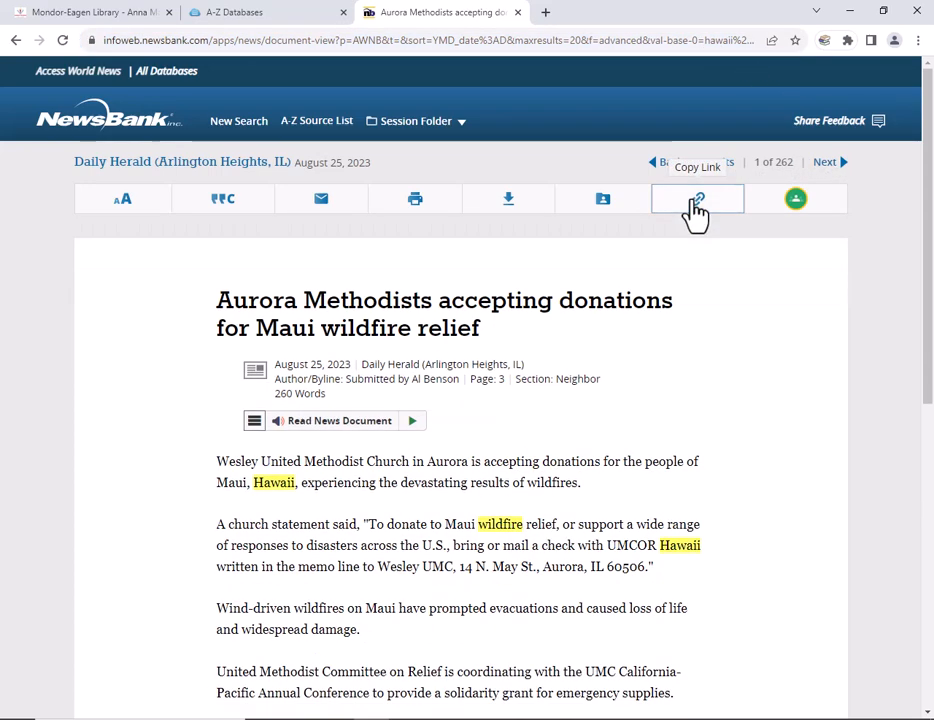
{"action": "left_click", "coordinate": [697, 208]}
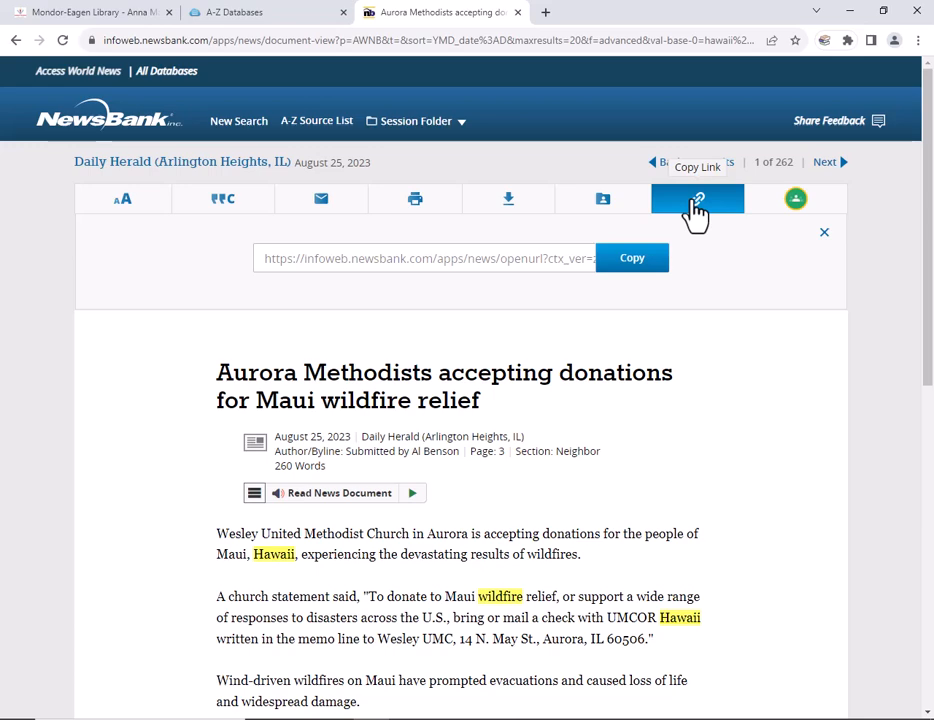
Step: Try to save the article to My Folder, and dismiss the sign-in dialog
{"action": "left_click", "coordinate": [599, 202]}
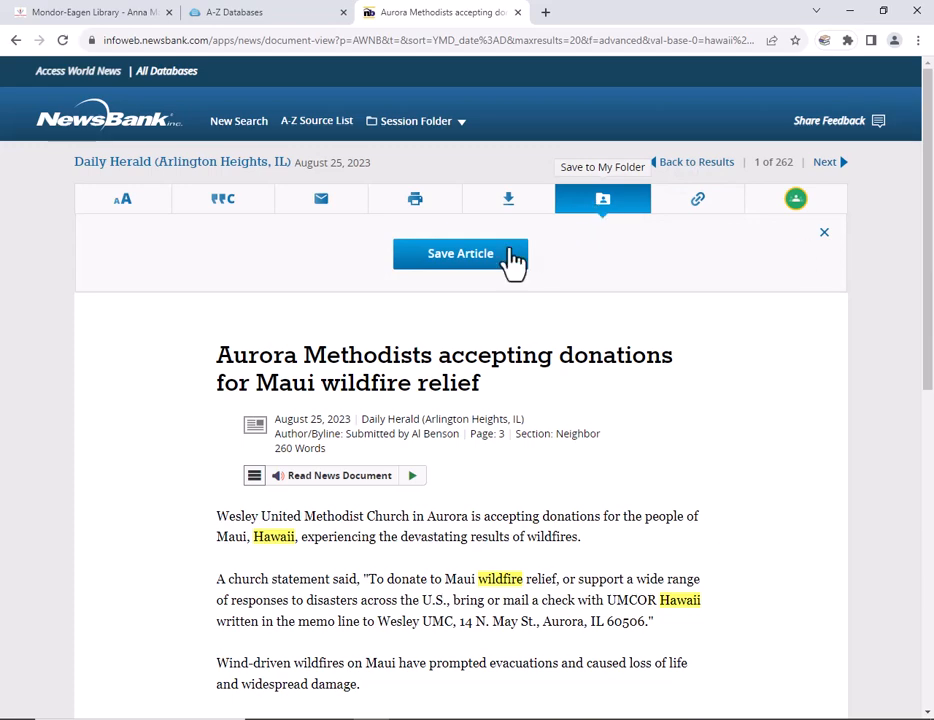
{"action": "left_click", "coordinate": [452, 258]}
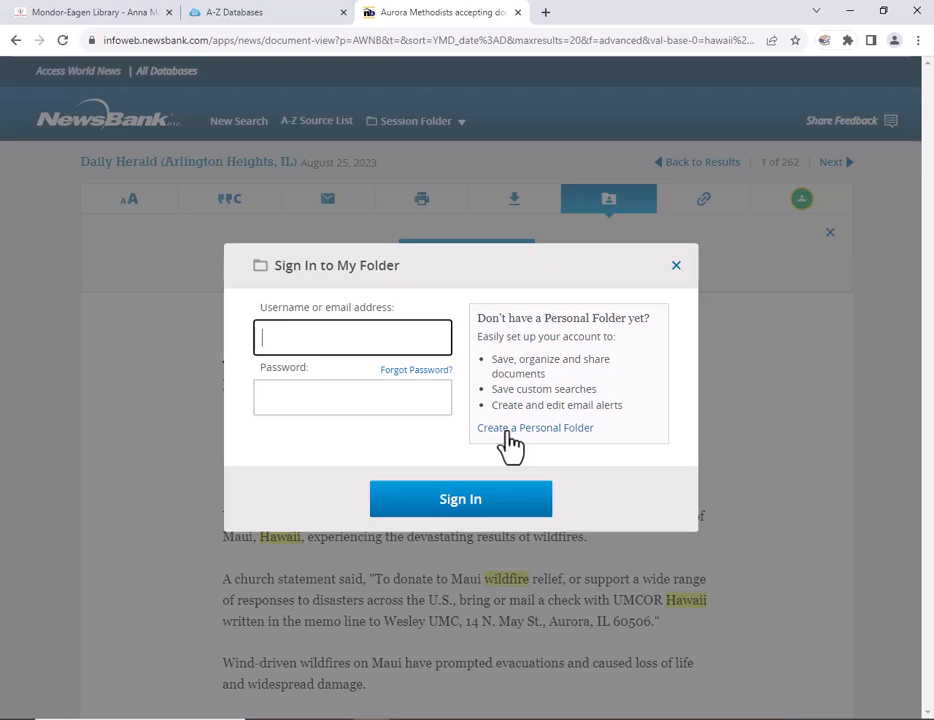
{"action": "left_click", "coordinate": [757, 439]}
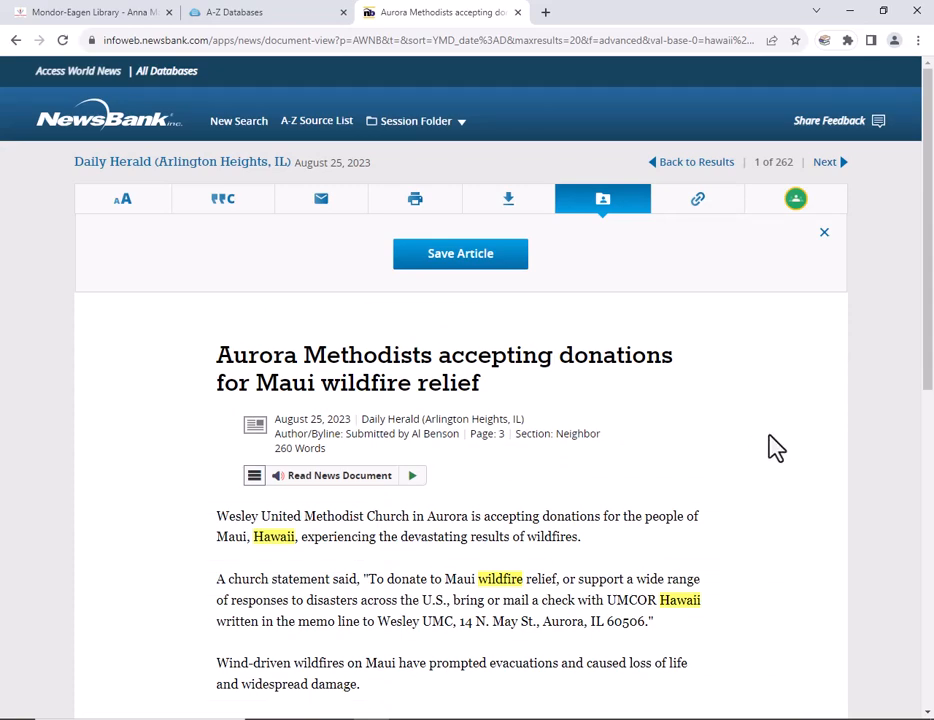
Step: Return to the search results and try Save Search, dismissing the sign-in dialog
{"action": "left_click", "coordinate": [17, 41]}
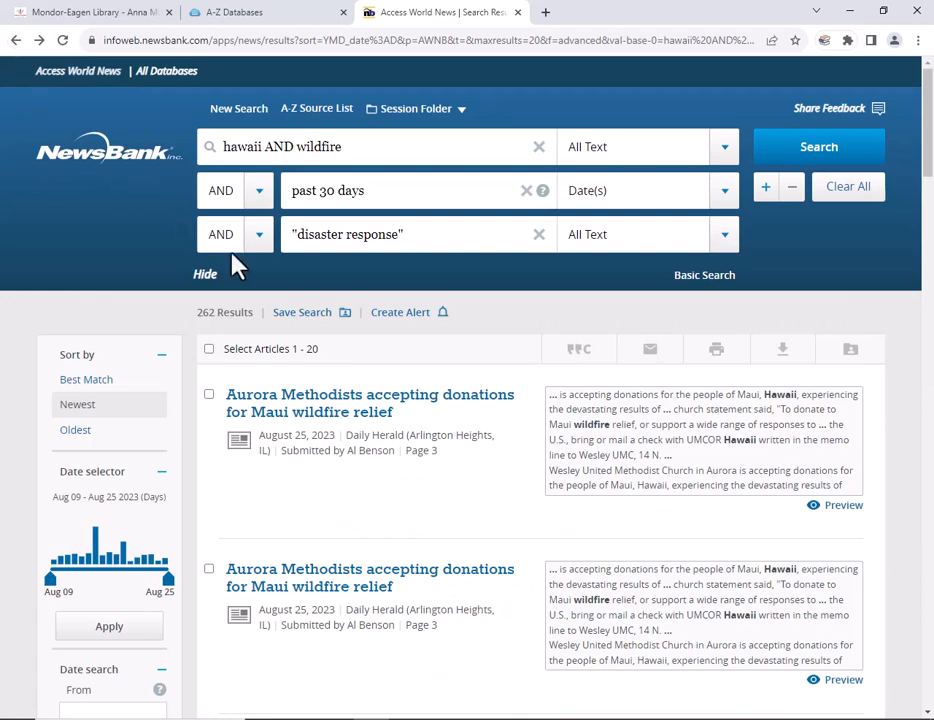
{"action": "left_click", "coordinate": [302, 314]}
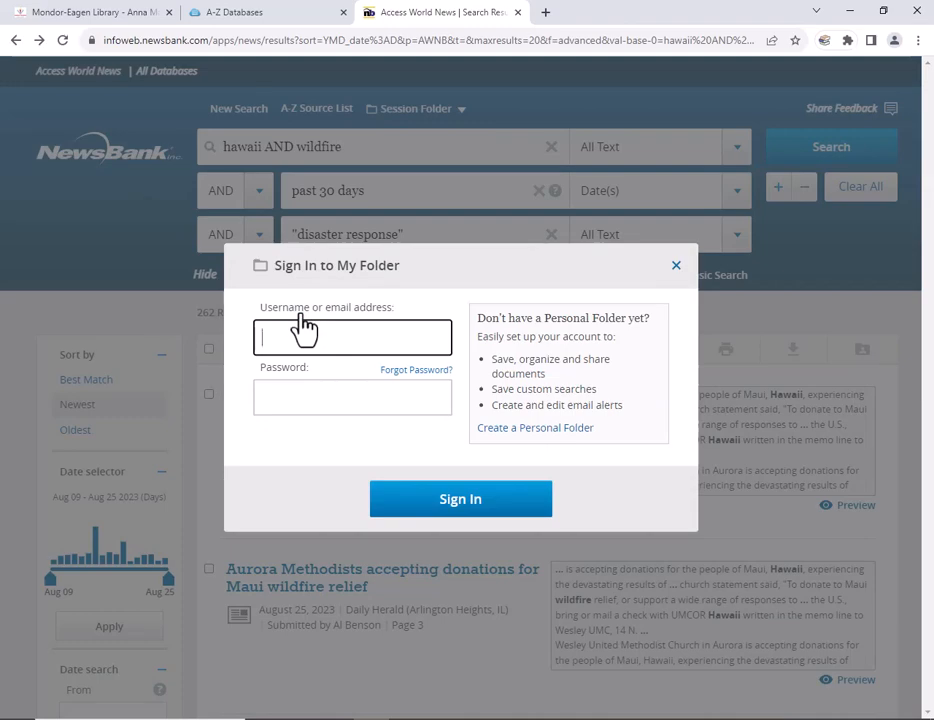
{"action": "left_click", "coordinate": [168, 322]}
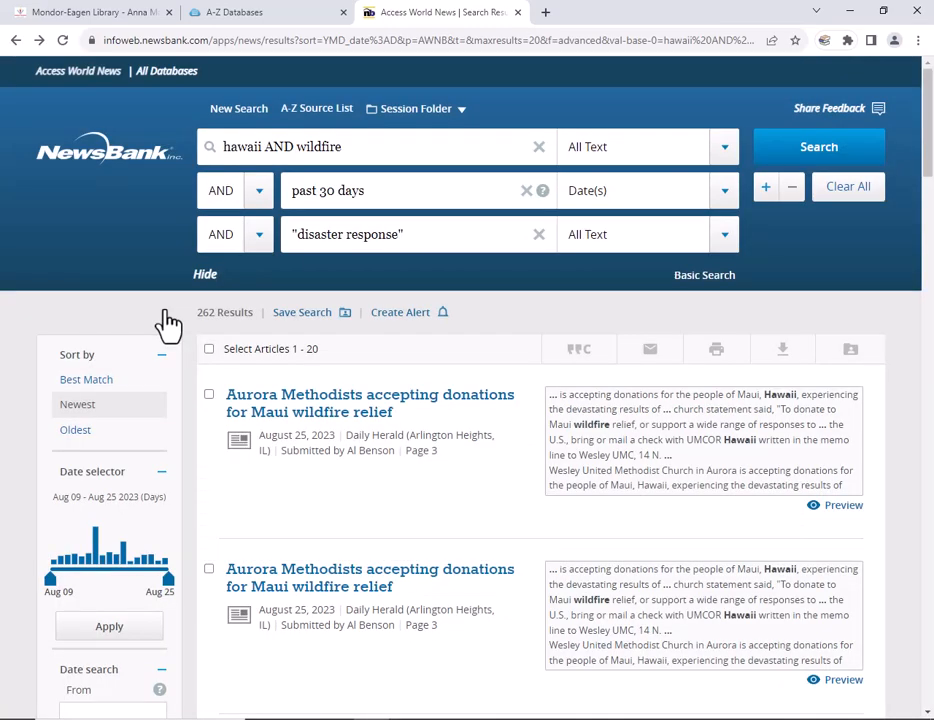